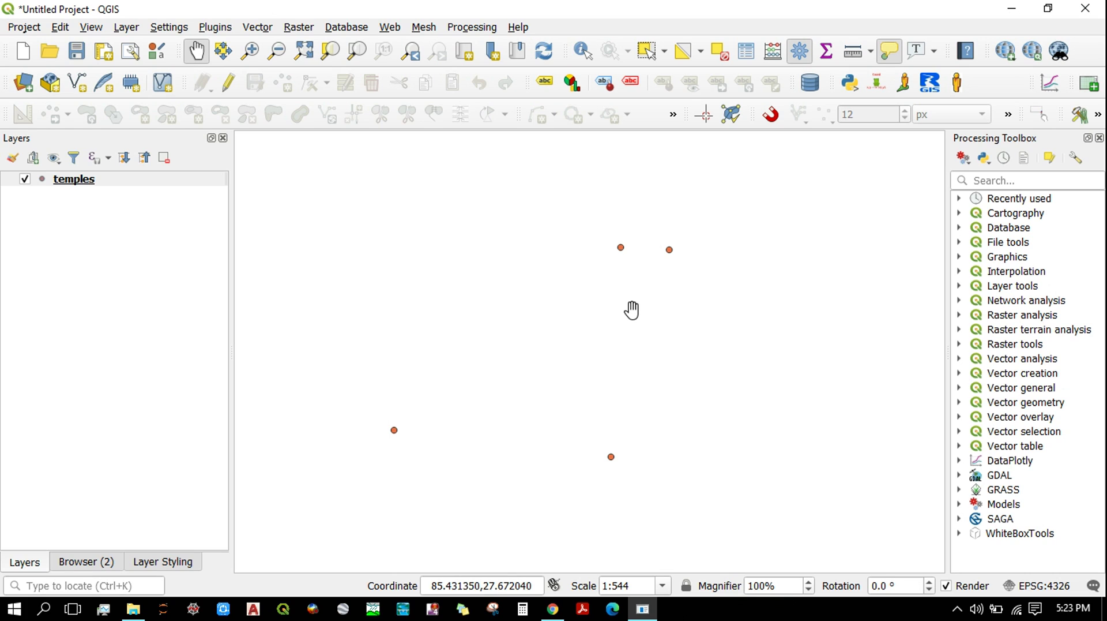
Open the temples layer's attribute table and switch the layer into editing mode.
left_click(113, 182)
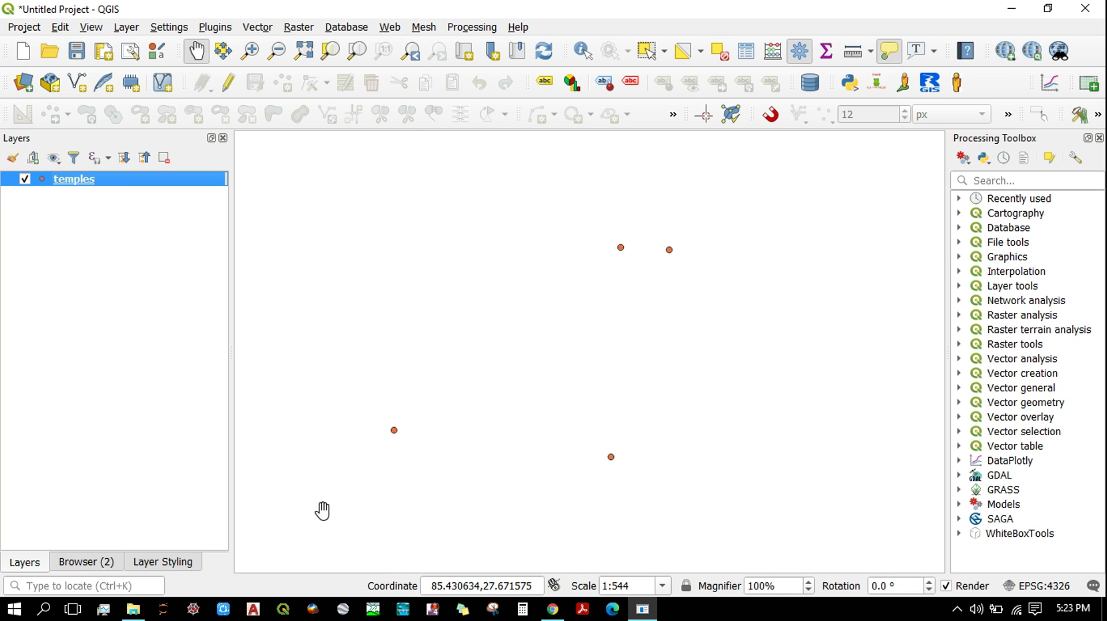
left_click_drag(596, 424, 595, 400)
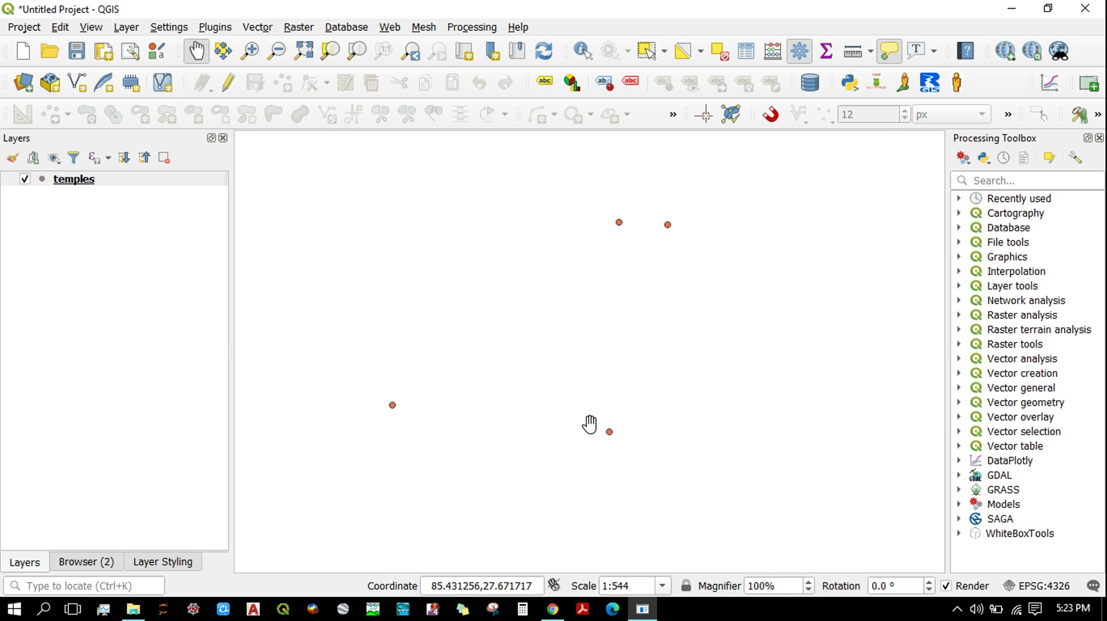
left_click(130, 181)
right_click(129, 179)
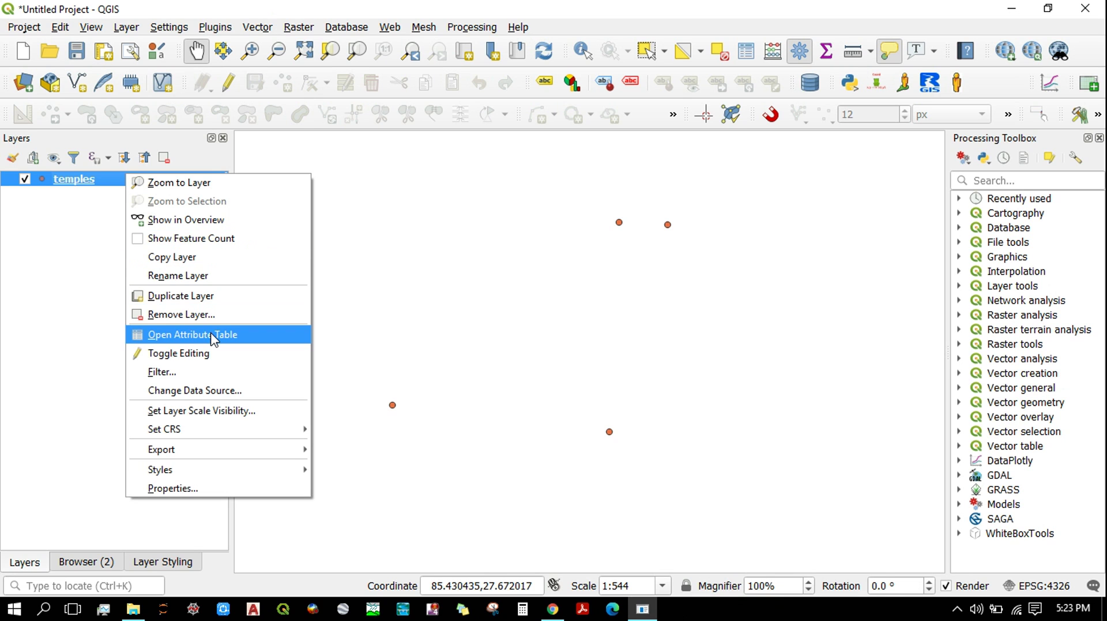
left_click(190, 332)
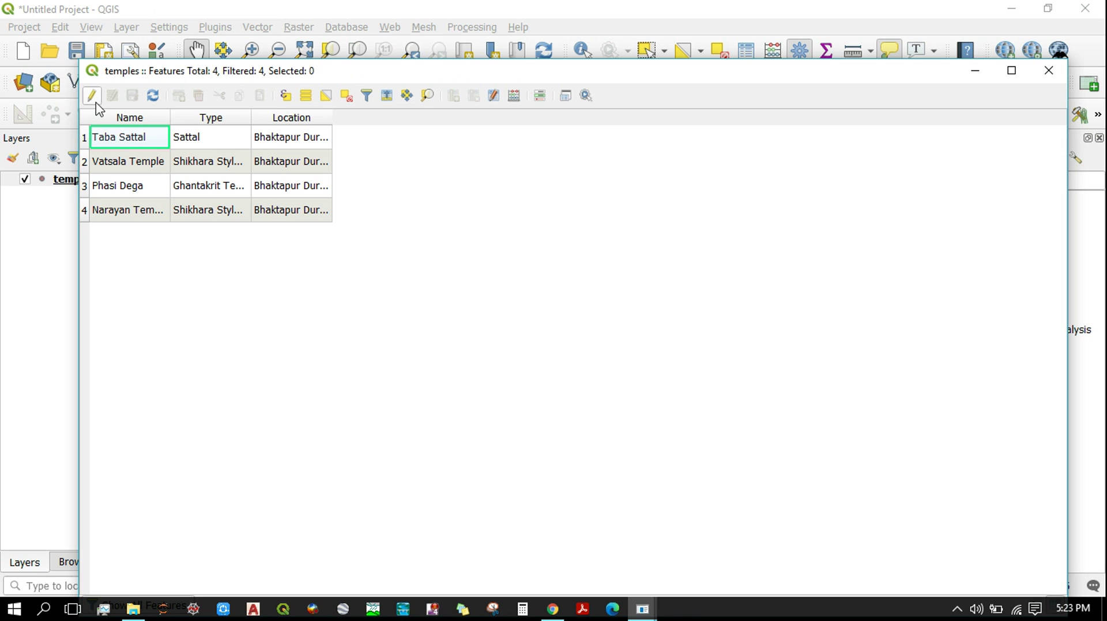
left_click(93, 96)
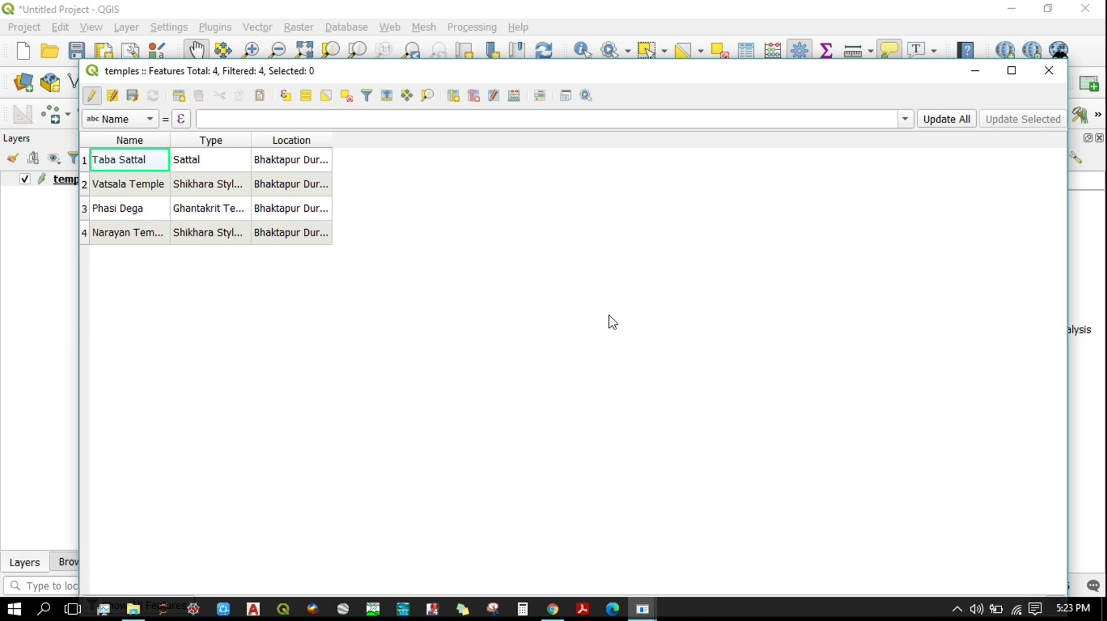
Add a new Text (string) field named file_path to the temples table.
left_click(454, 97)
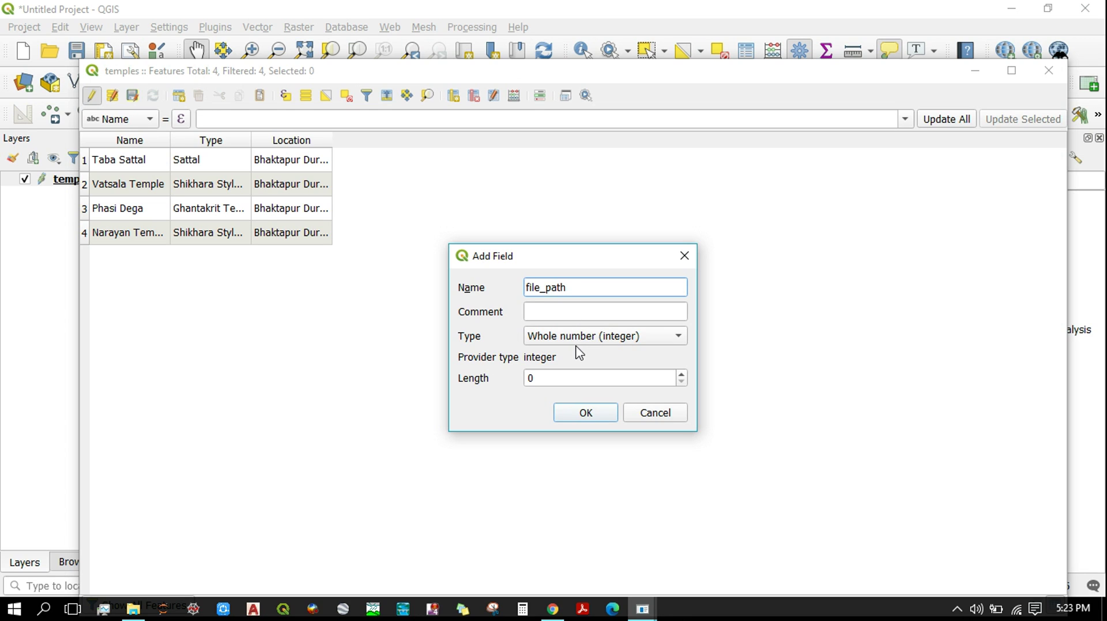
left_click(595, 336)
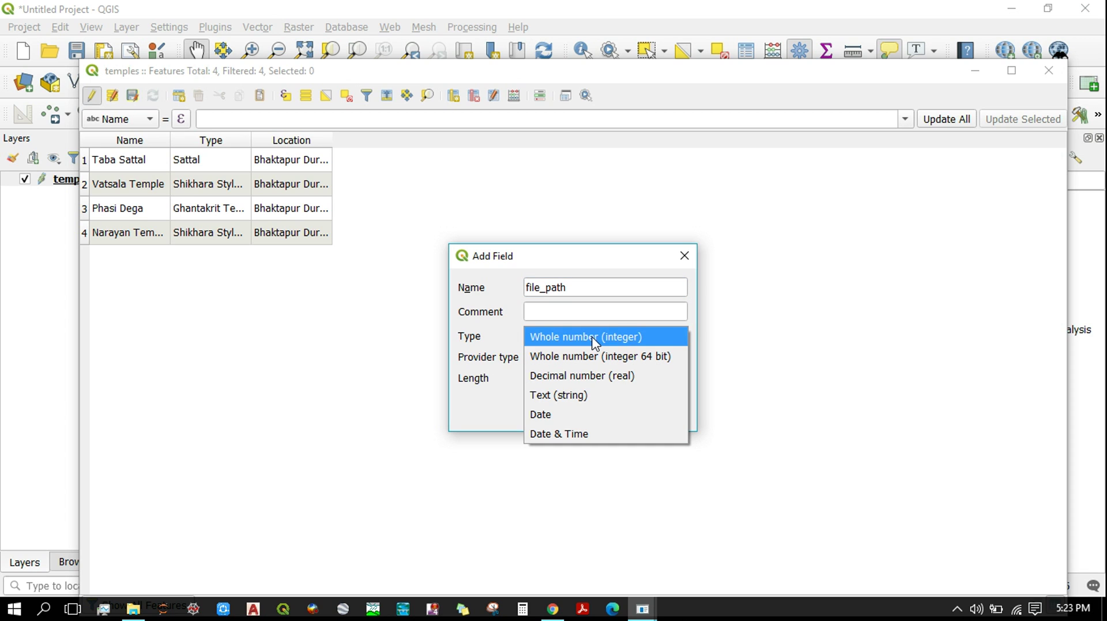
left_click(574, 392)
left_click(586, 413)
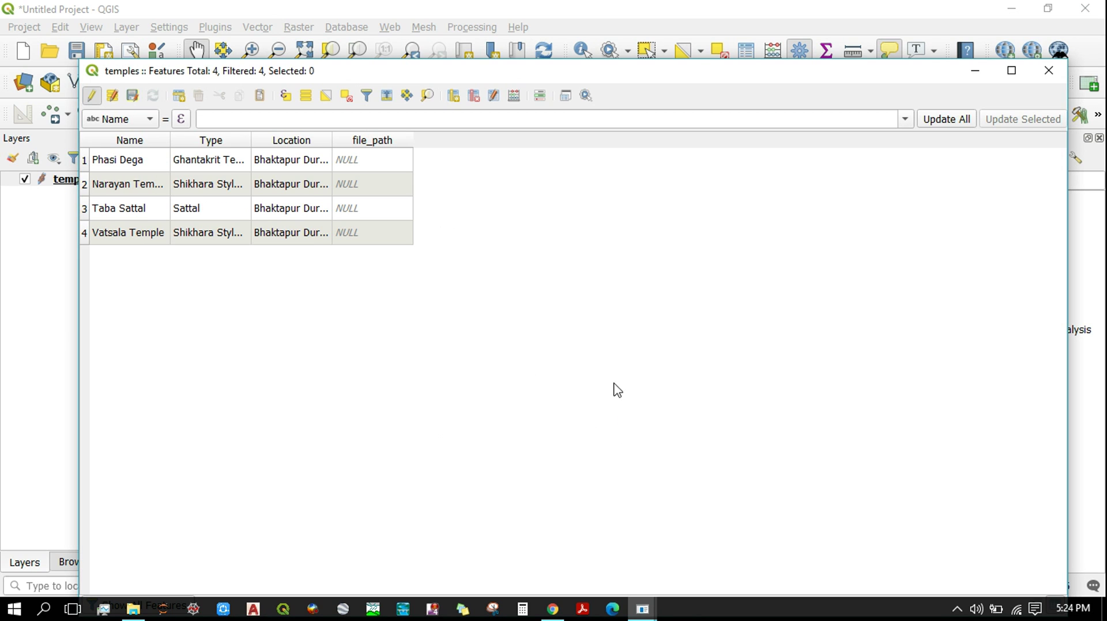
In the temples layer's Attributes Form properties, set file_path's widget type to Attachment.
left_click(1049, 70)
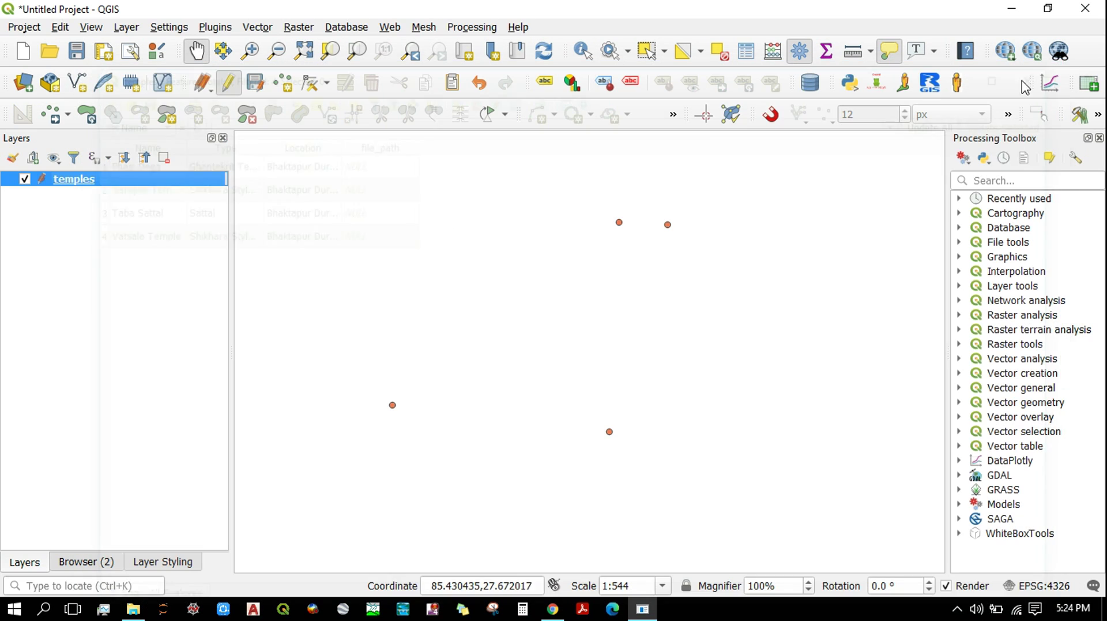
right_click(118, 188)
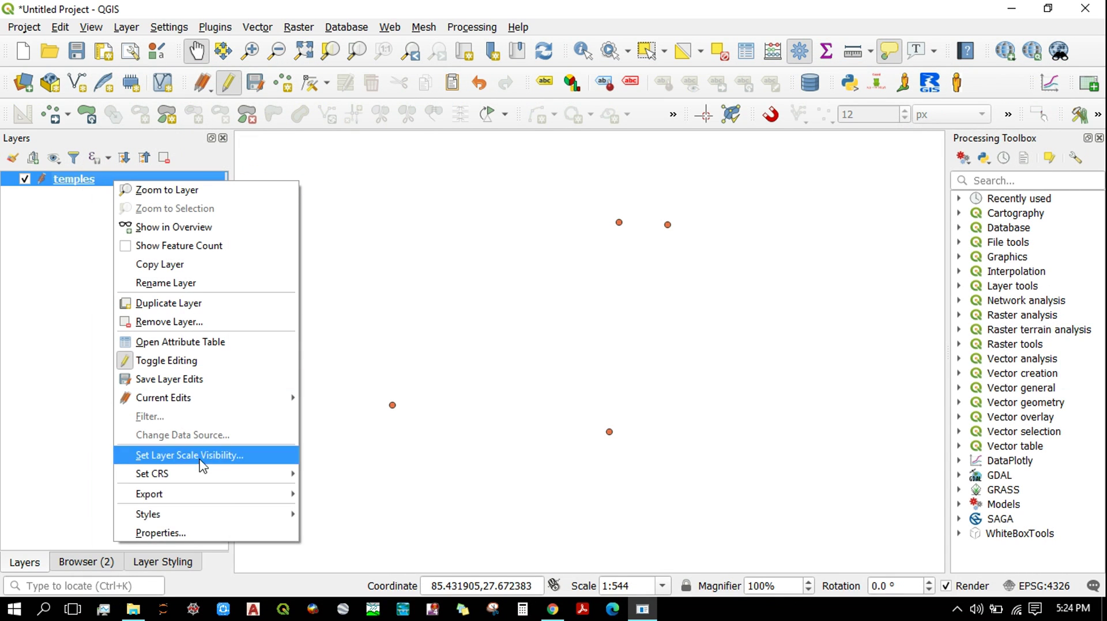
left_click(177, 533)
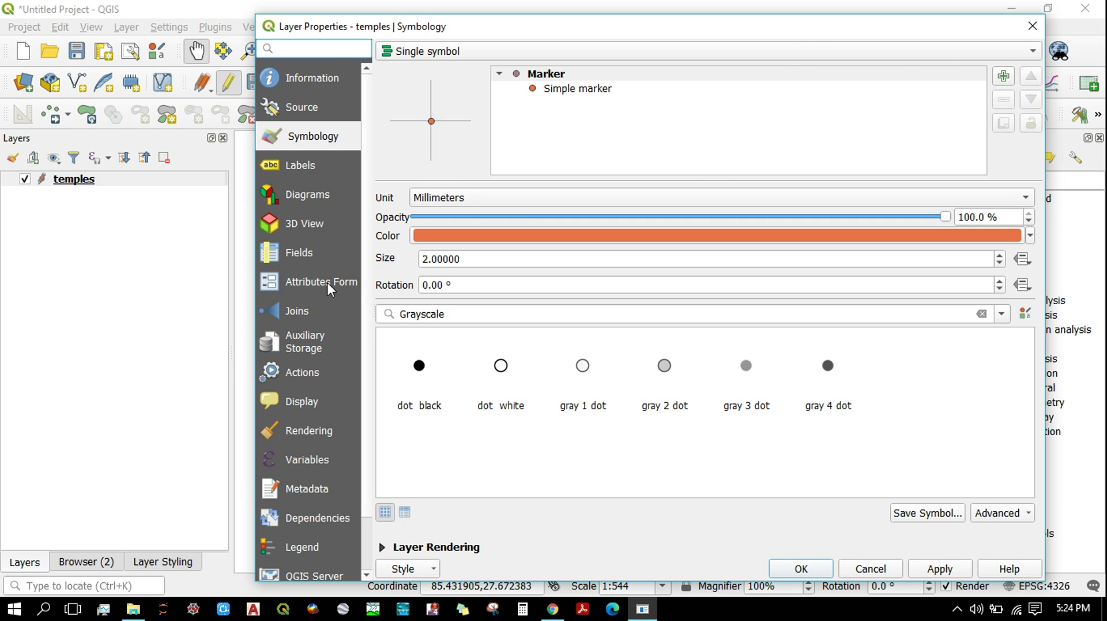
left_click(330, 289)
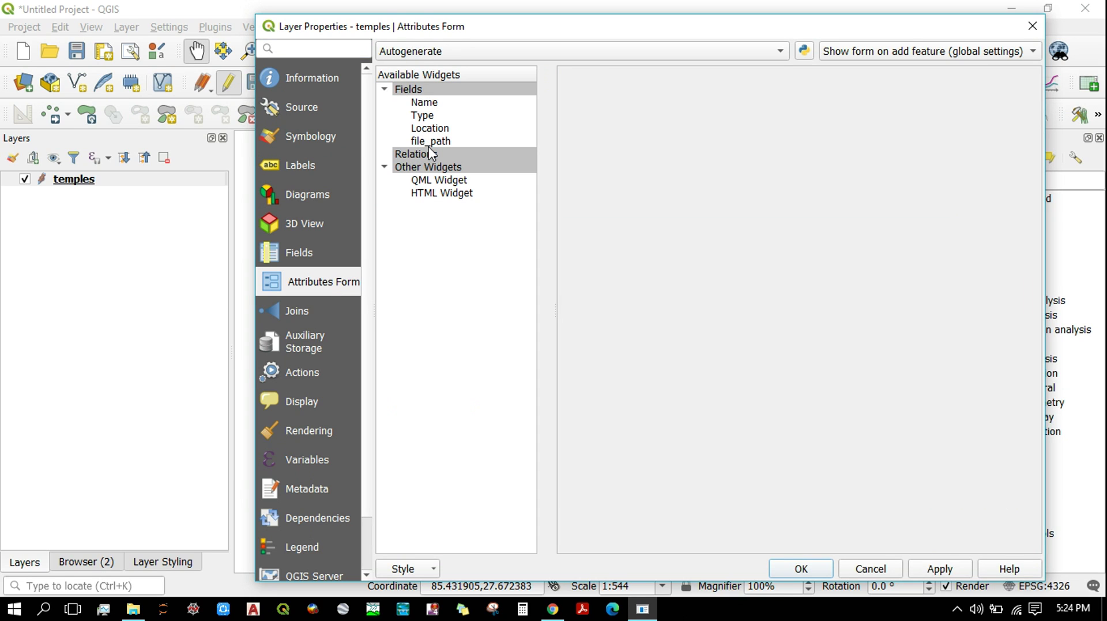
left_click(465, 143)
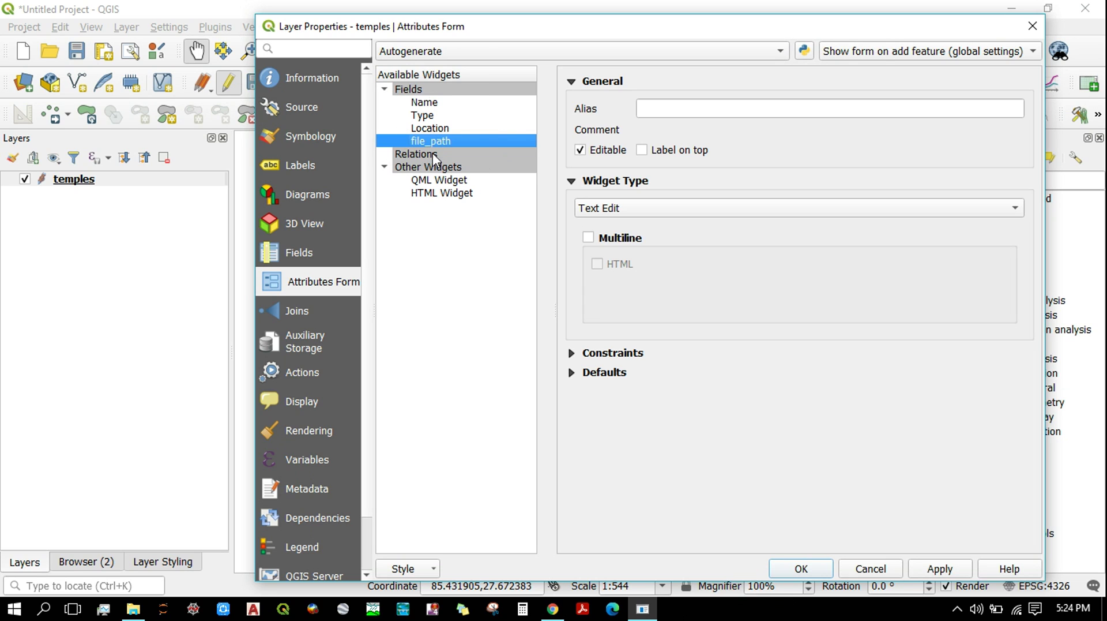
left_click(664, 214)
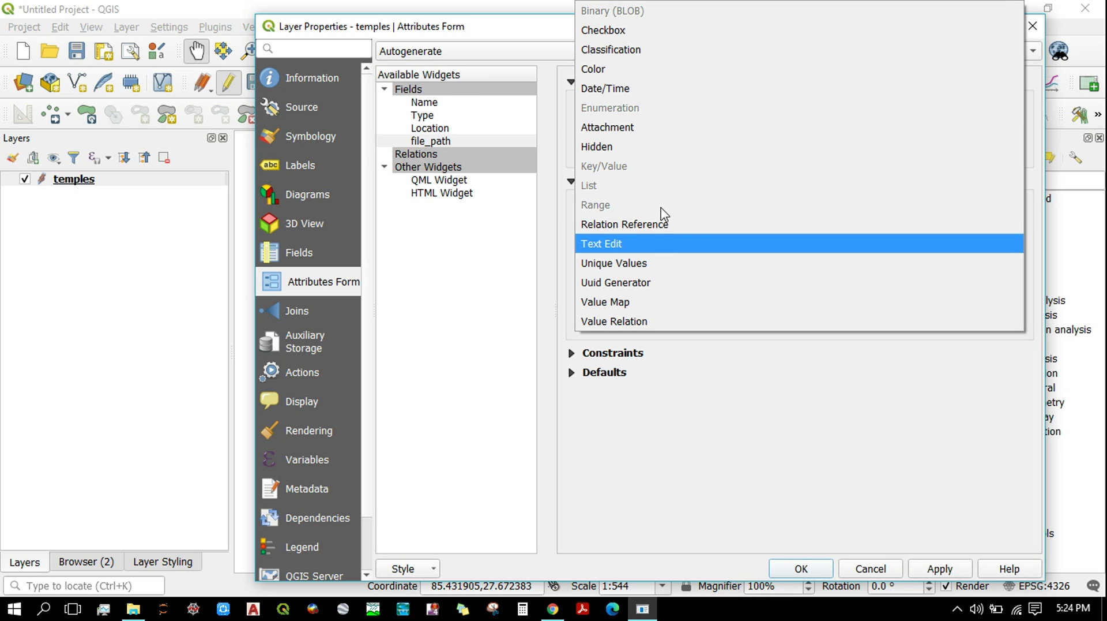
left_click(644, 128)
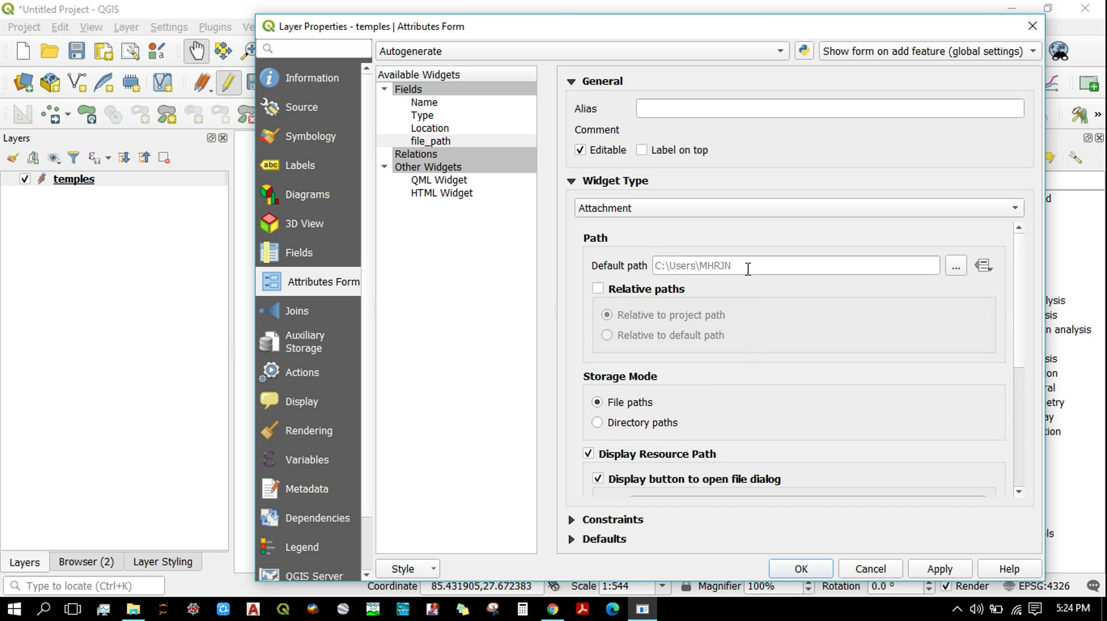
Set file_path's default path to the desktop Images folder, storing paths relative to the default path.
mouse_move(749, 269)
left_click(956, 265)
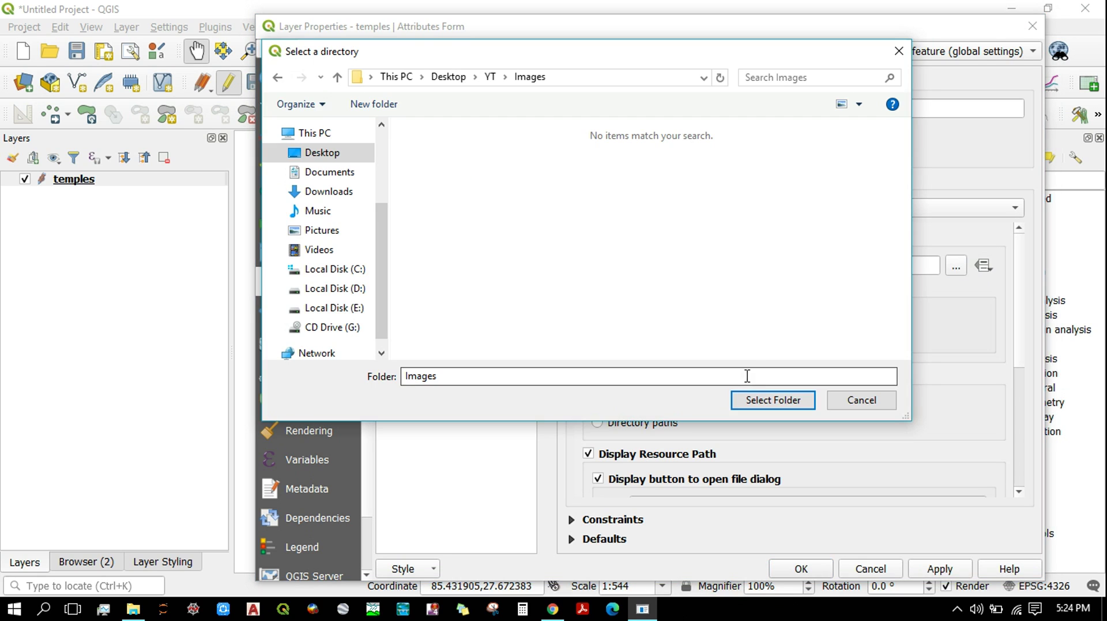
left_click(772, 400)
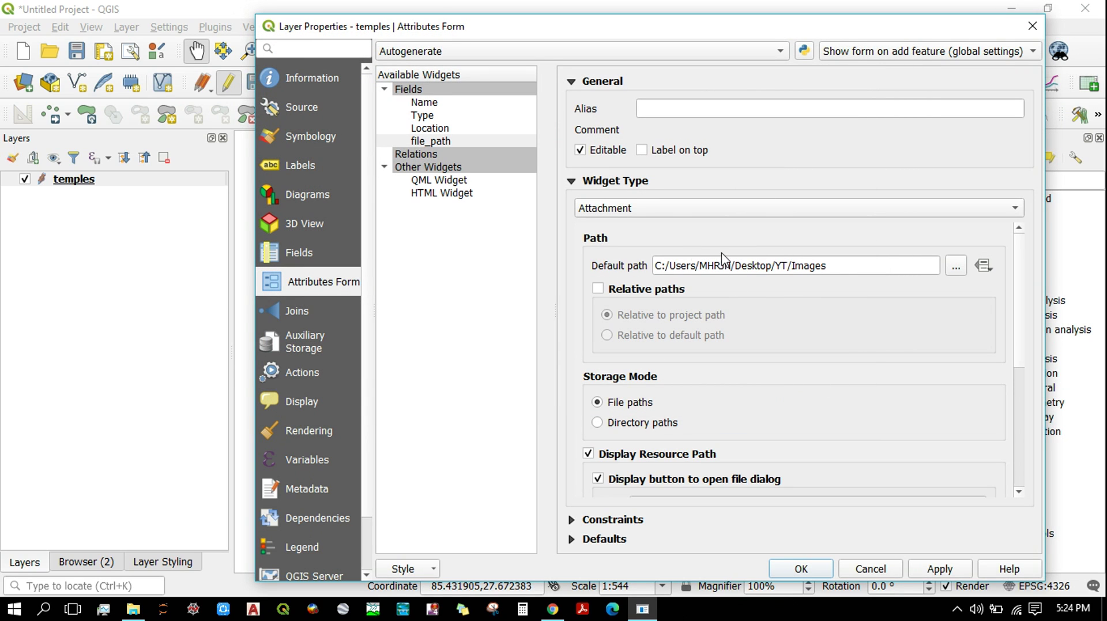
left_click(598, 288)
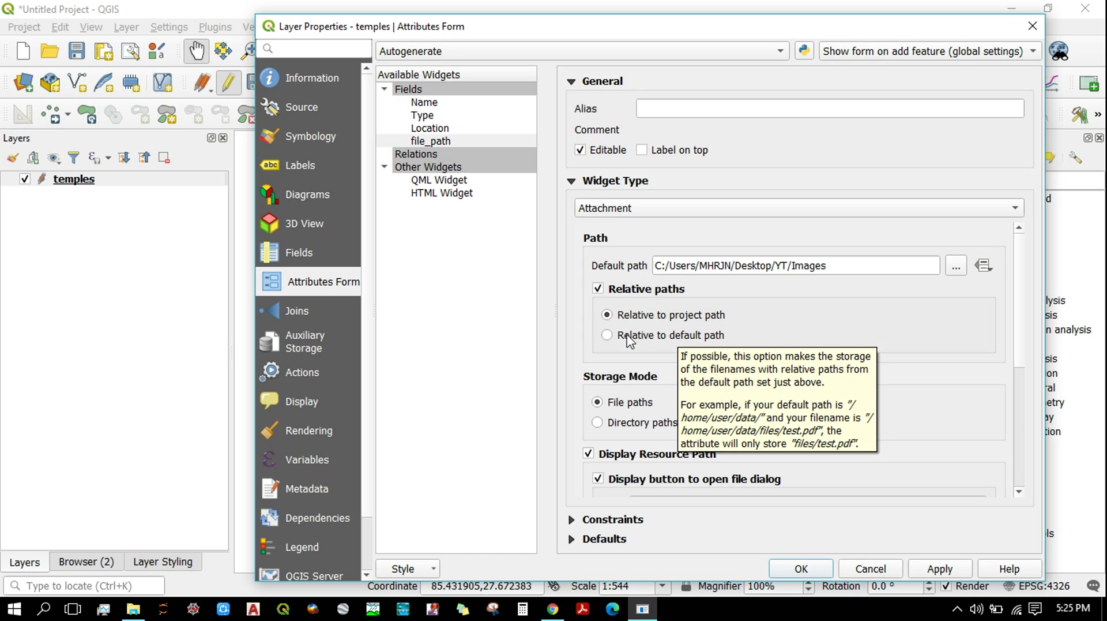
left_click(607, 335)
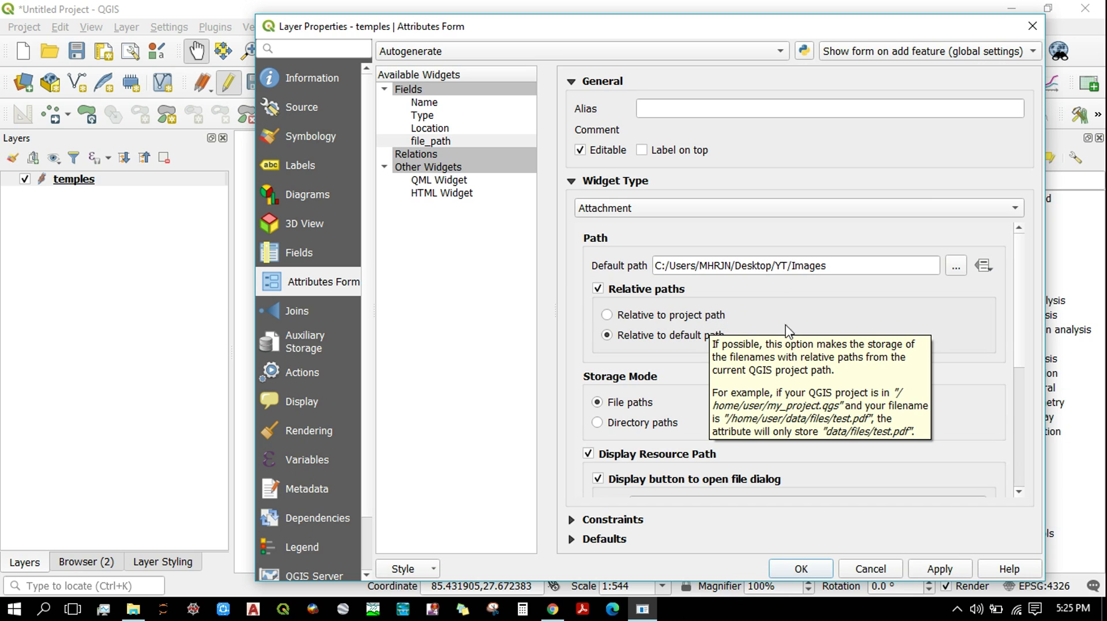
left_click_drag(1022, 333, 1019, 414)
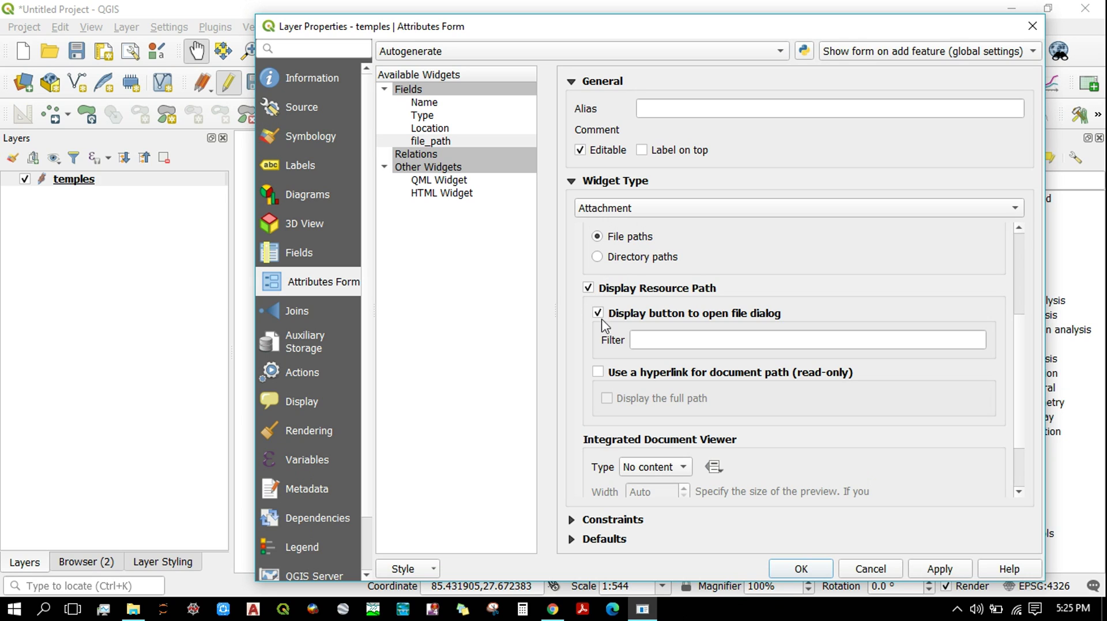
Set the Integrated Document Viewer type to Image, apply the properties, and activate Identify Features.
left_click(661, 467)
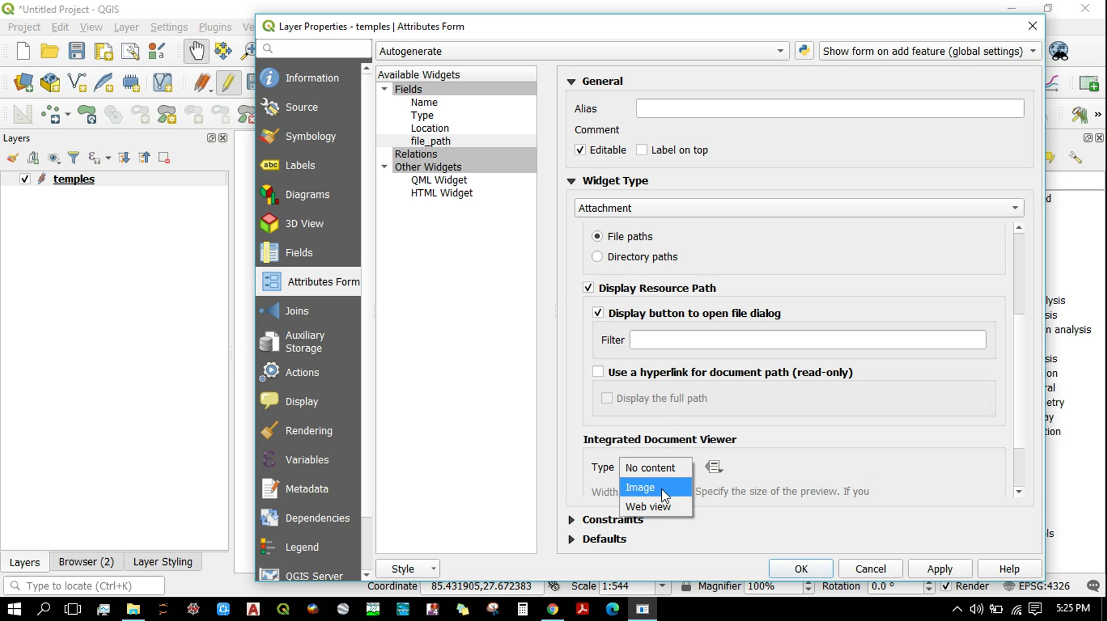
left_click(645, 491)
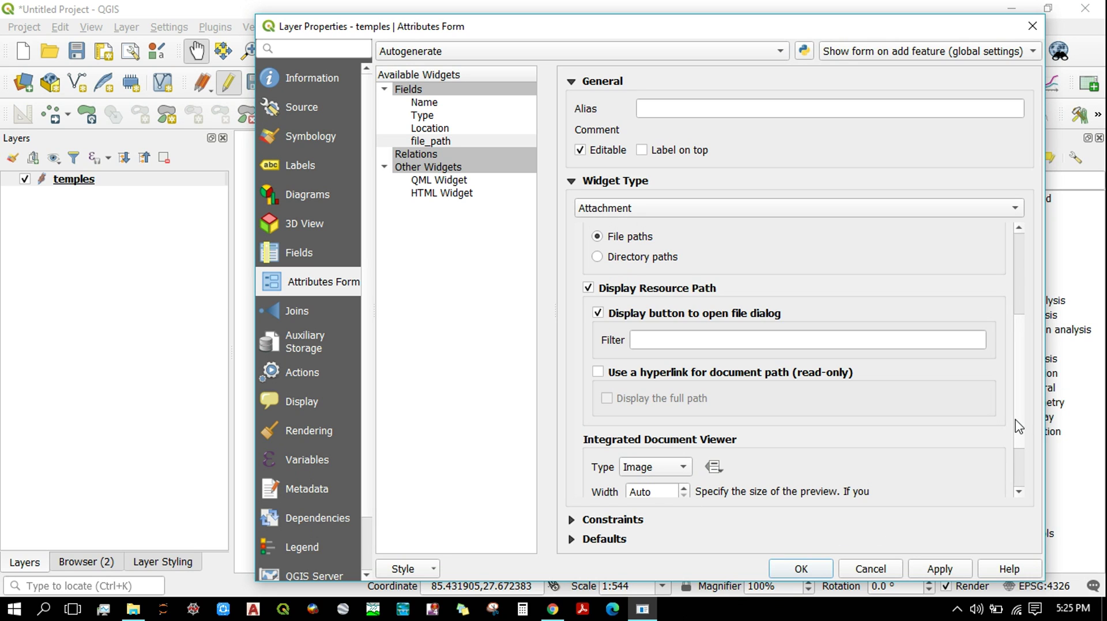
scroll(1019, 462, "down", 2)
scroll(1021, 461, "down", 1)
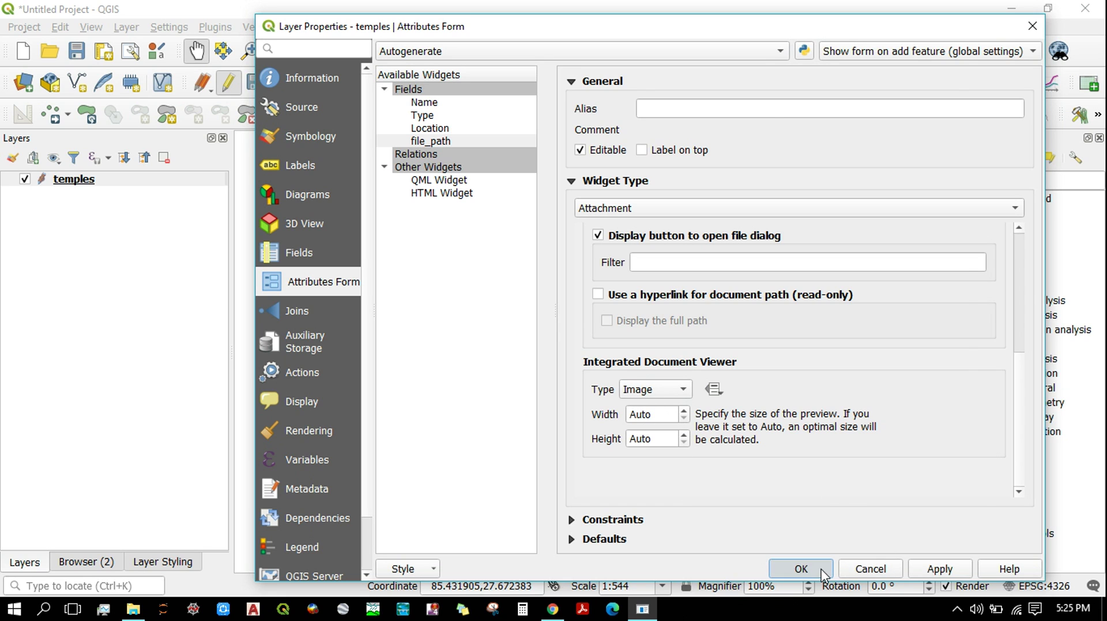
left_click(801, 568)
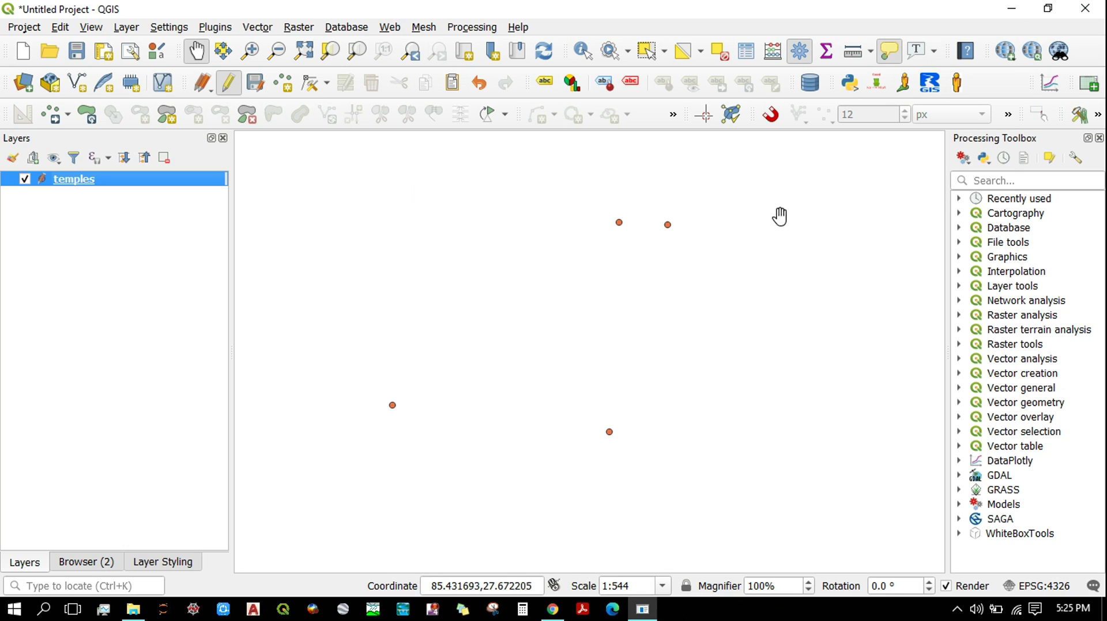
left_click(584, 63)
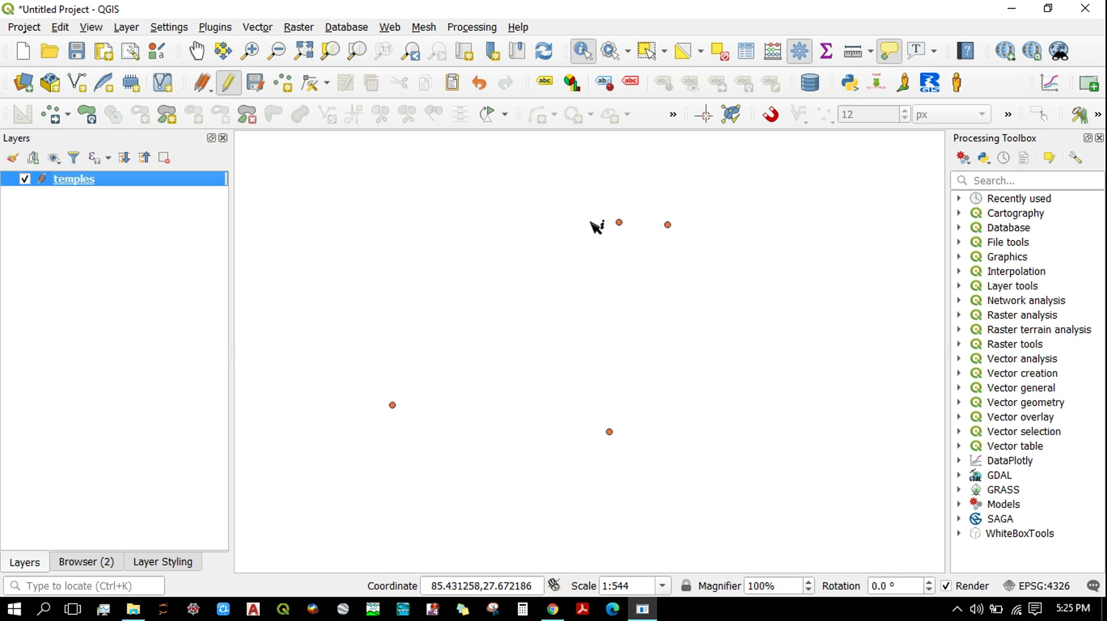
Attach Phasi Dega (Durbar Square) (D1).jpg to the Phasi Dega feature's file_path field.
left_click(620, 224)
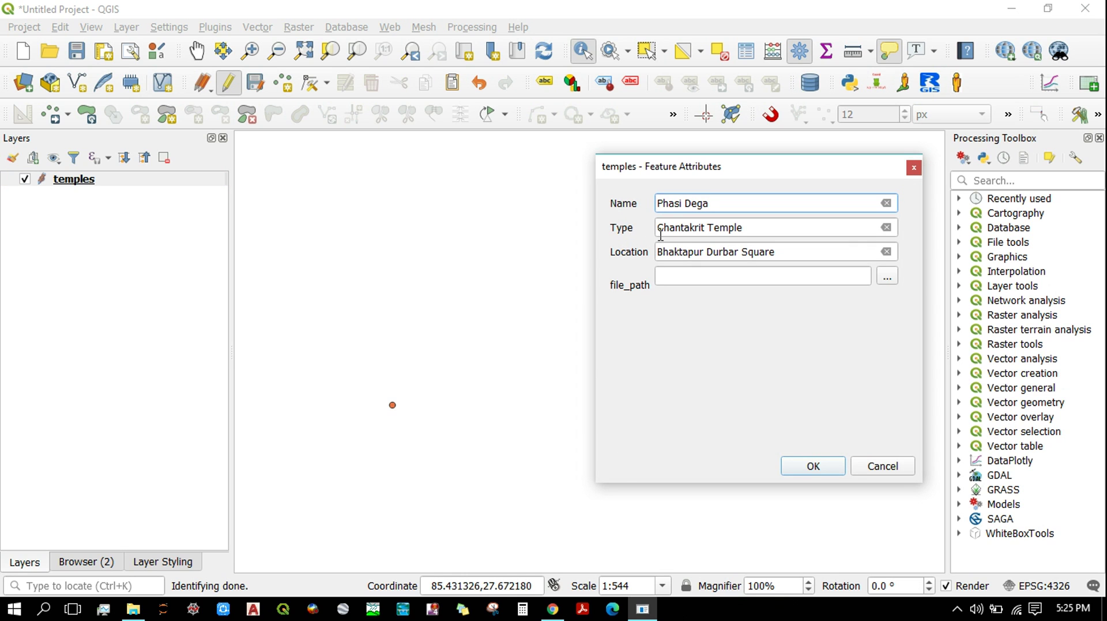
left_click_drag(714, 180, 438, 102)
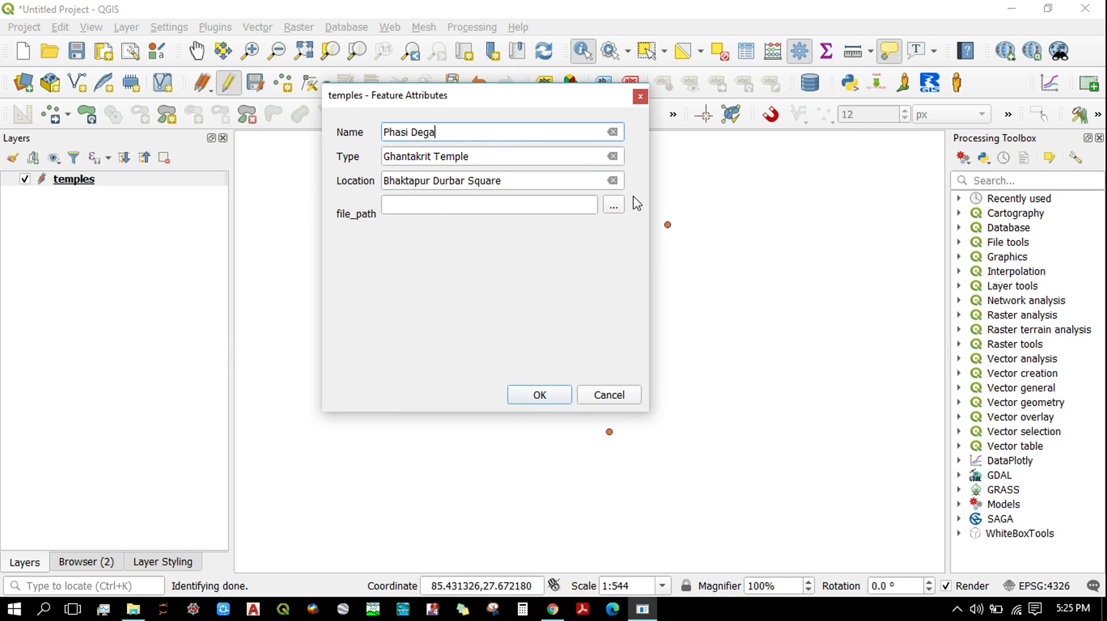
left_click(614, 205)
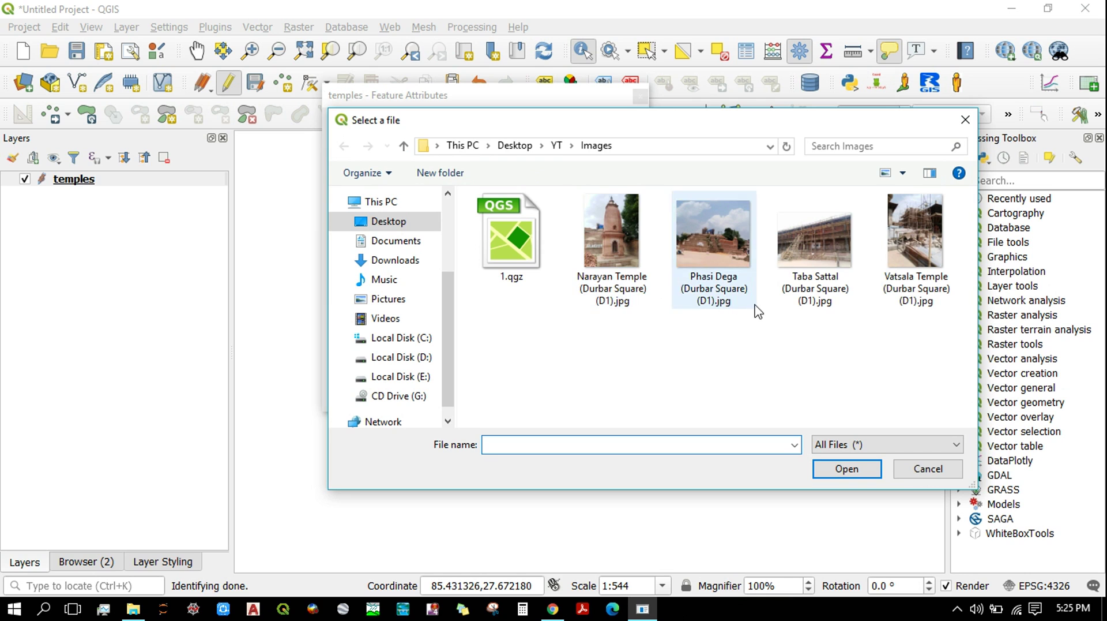
left_click_drag(676, 135, 598, 188)
left_click(640, 282)
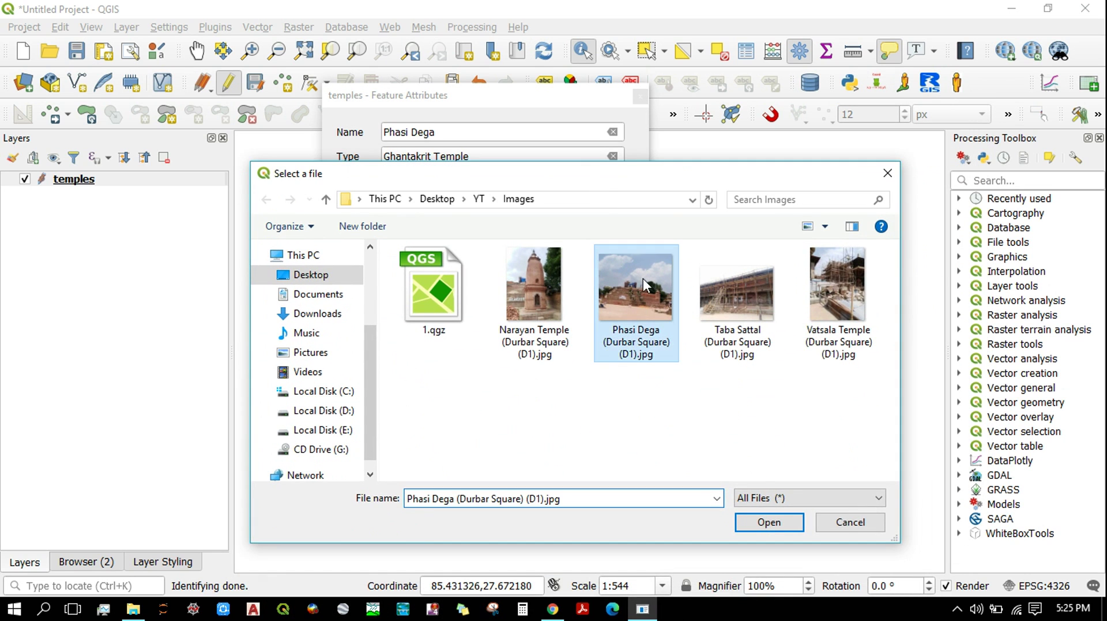
left_click(768, 519)
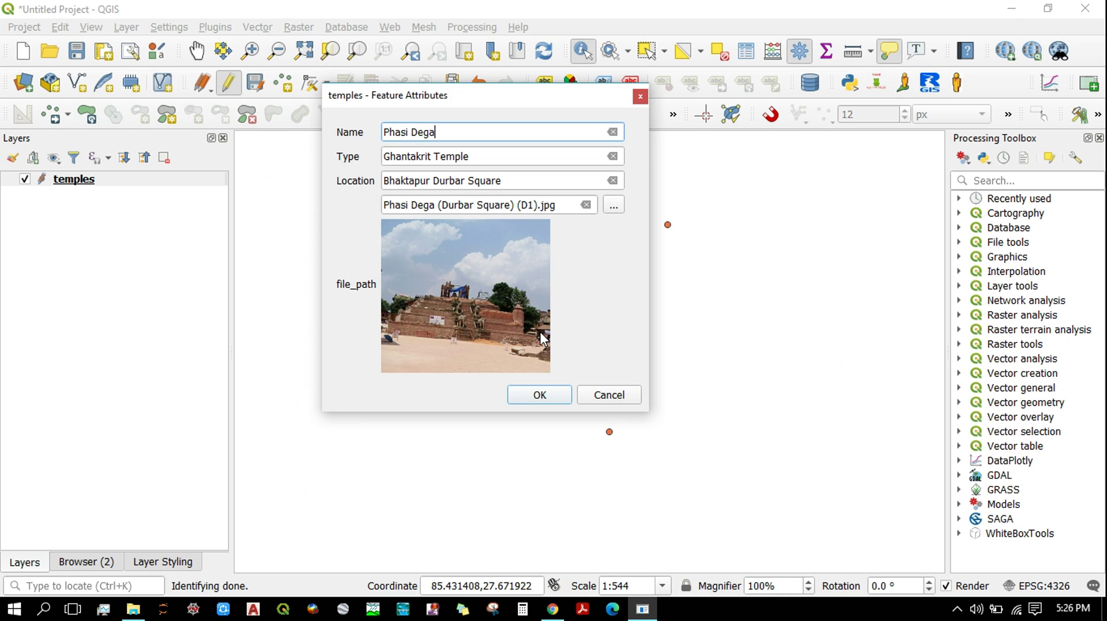
left_click(551, 394)
Attach the Narayan Temple photo to the Narayan Temple feature's file_path field.
left_click(669, 226)
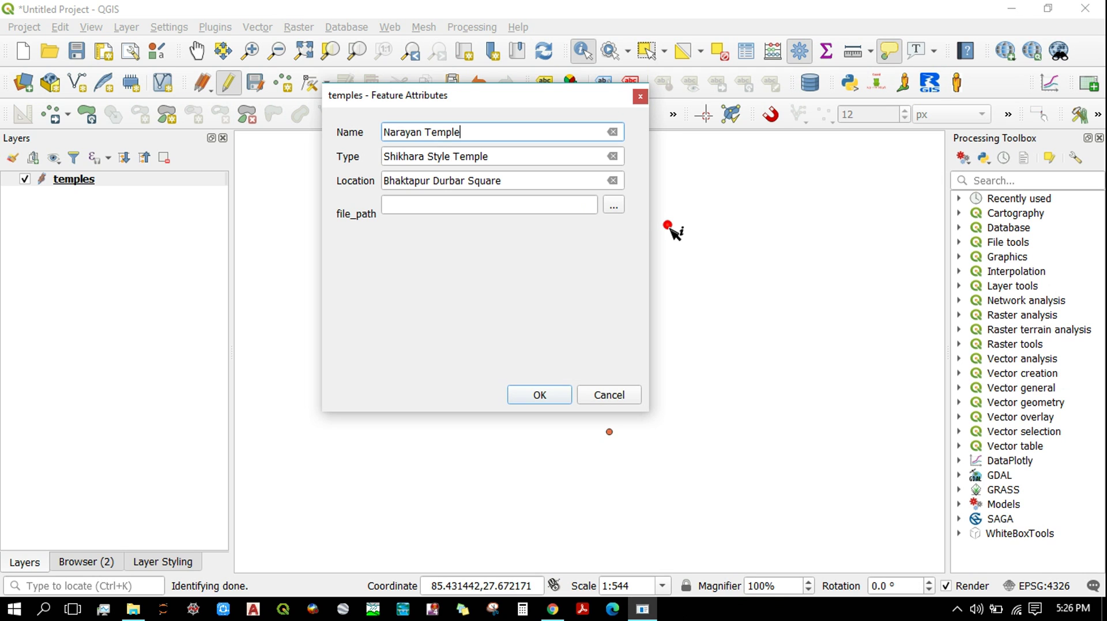
left_click(620, 209)
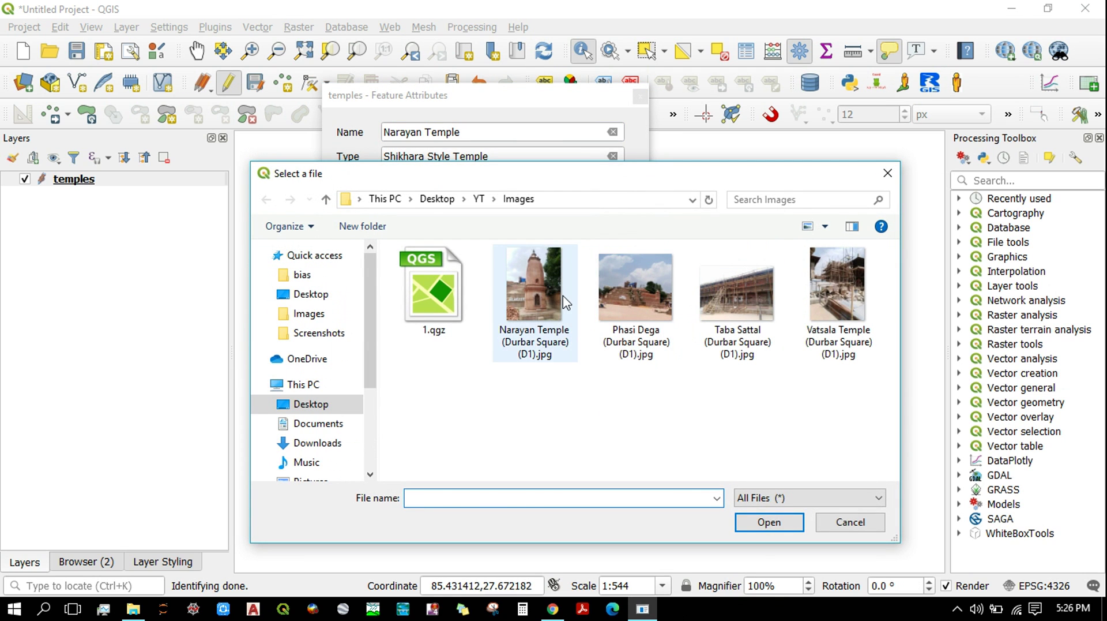
left_click(534, 285)
left_click(770, 522)
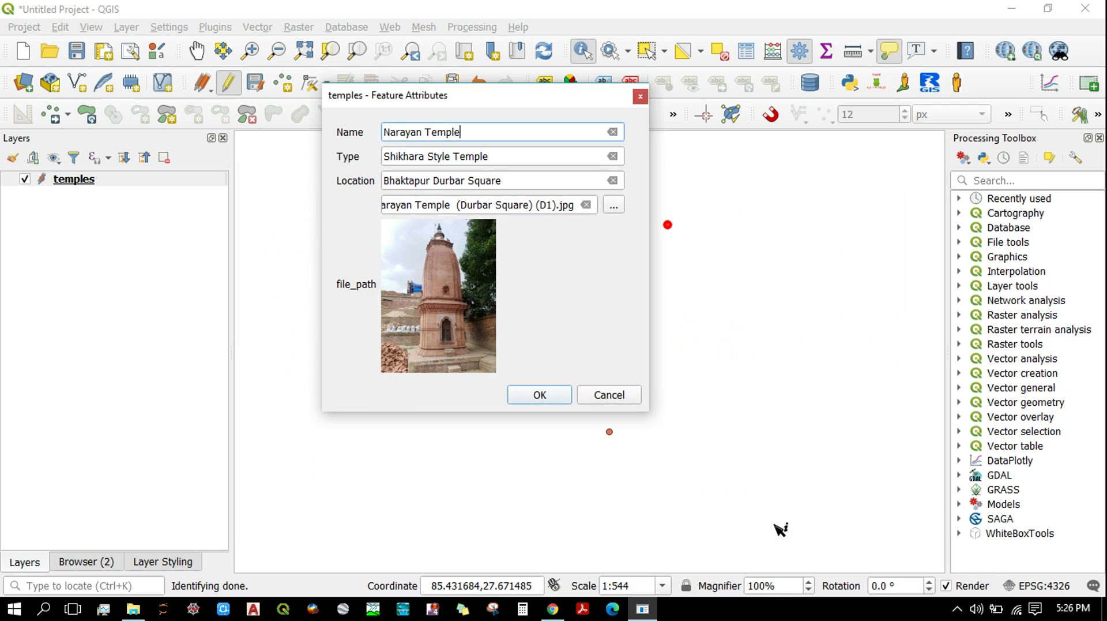
left_click(558, 394)
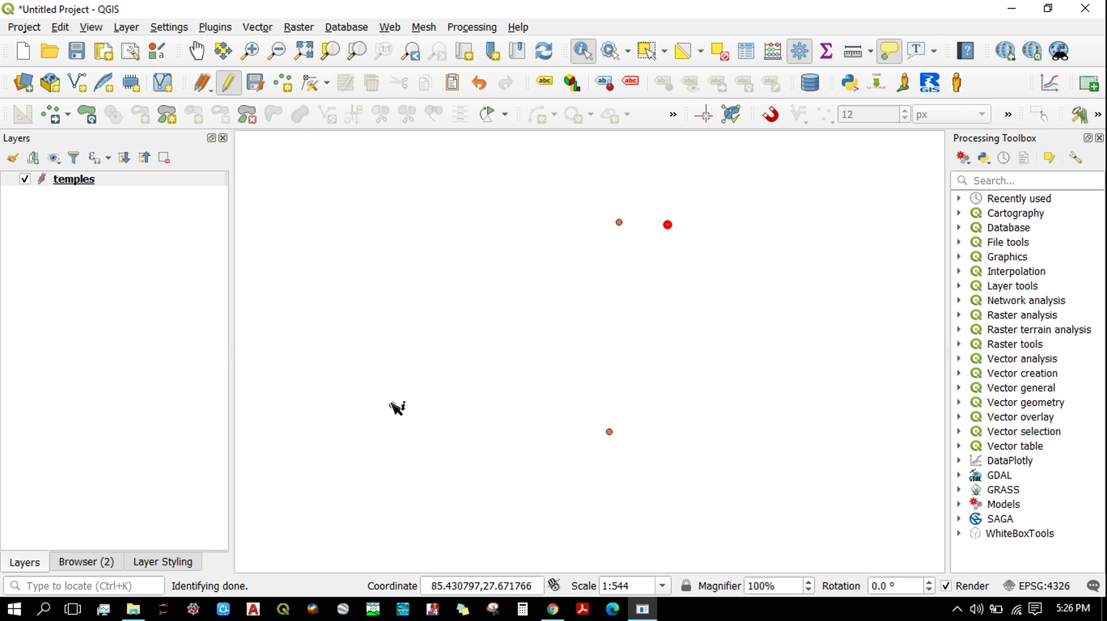
Attach the Vatsala Temple photo to the Vatsala Temple feature's file_path field.
left_click(392, 406)
left_click(614, 208)
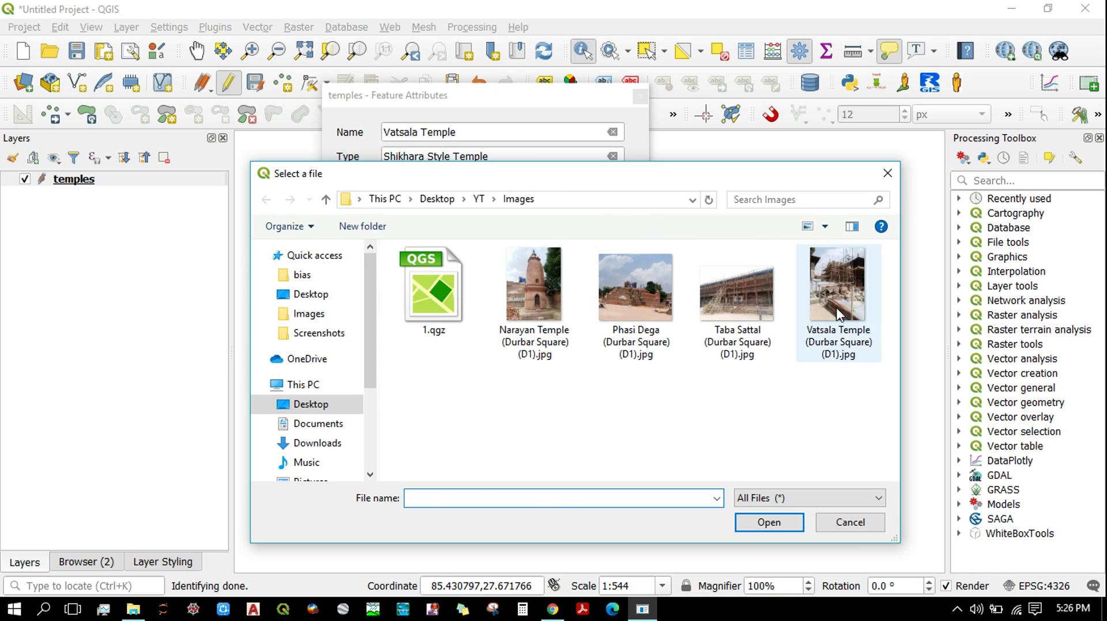
left_click(829, 298)
left_click(769, 521)
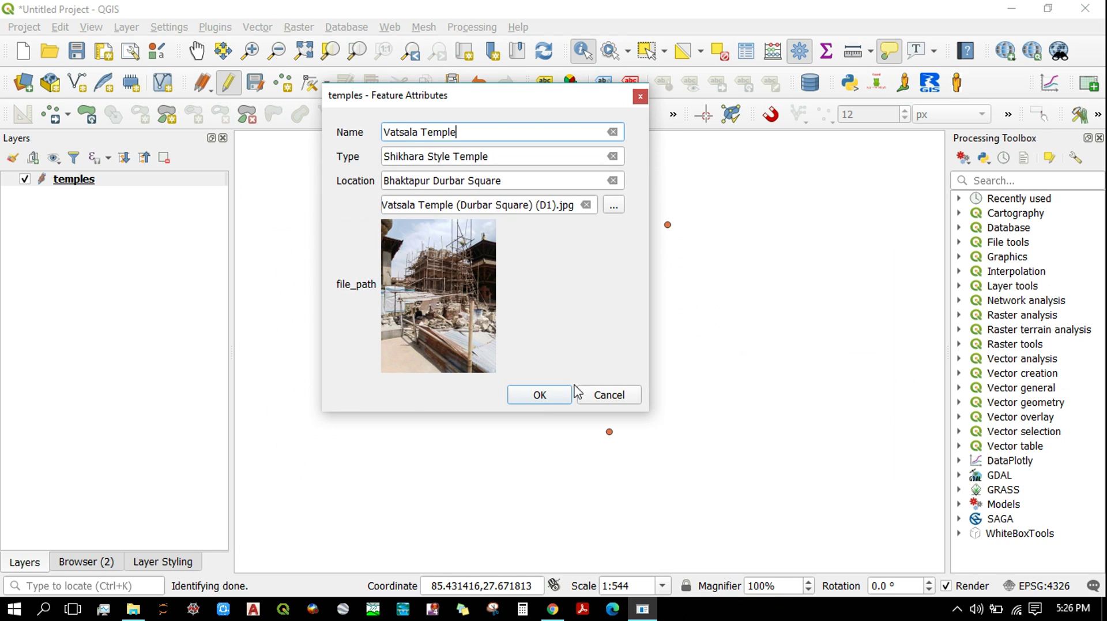
left_click(546, 396)
Attach Taba Sattal (Durbar Square) (D1).jpg to the Taba Sattal feature's file_path field.
left_click(611, 433)
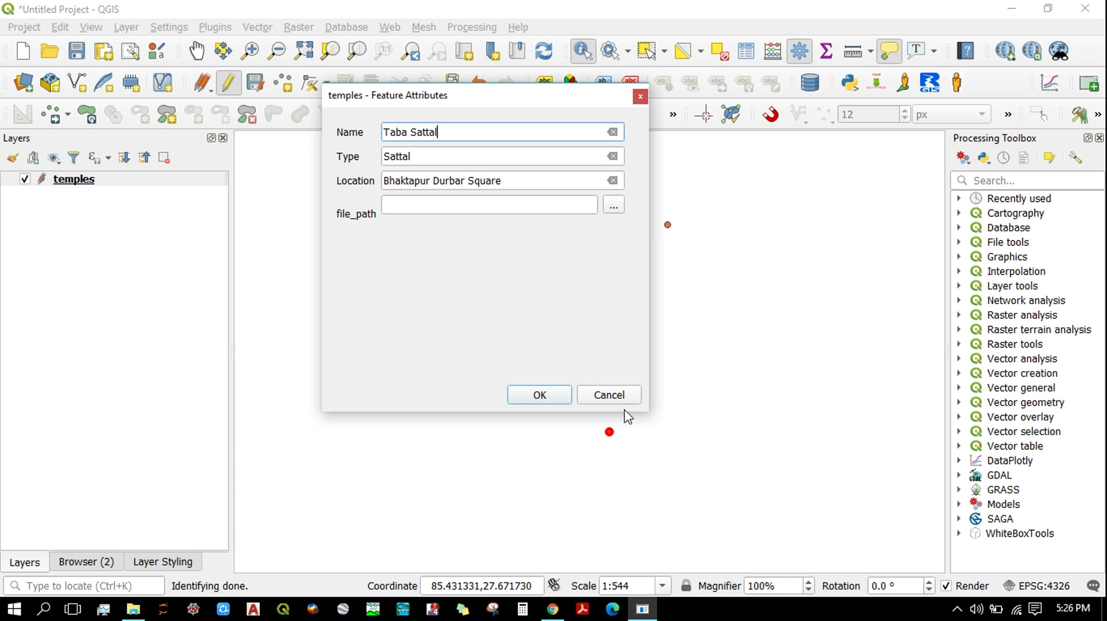
left_click(617, 211)
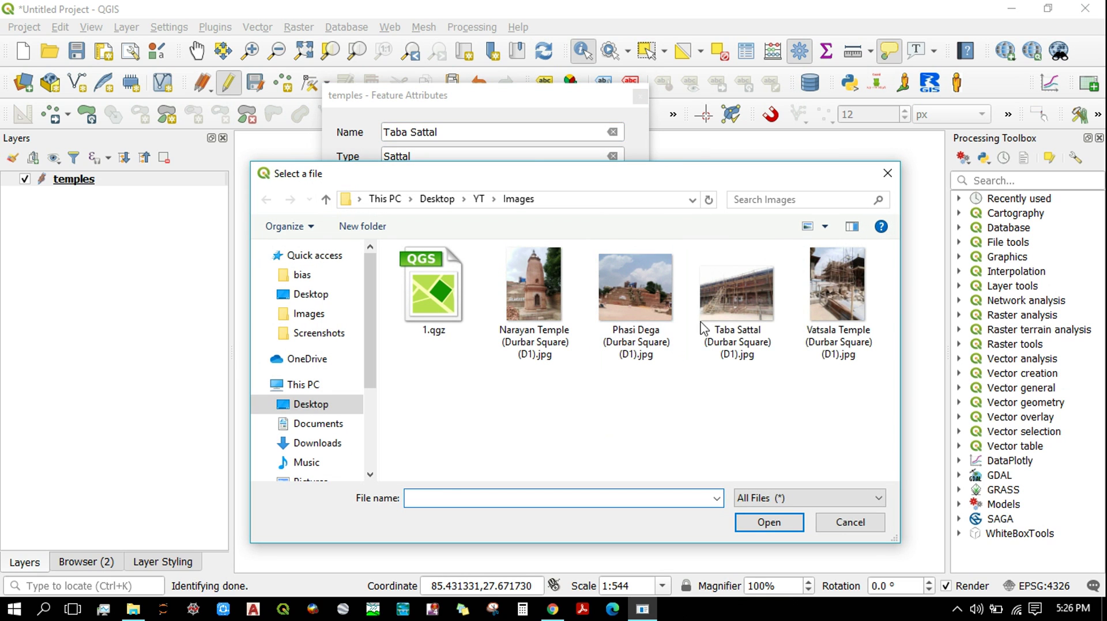
left_click(737, 291)
left_click(794, 528)
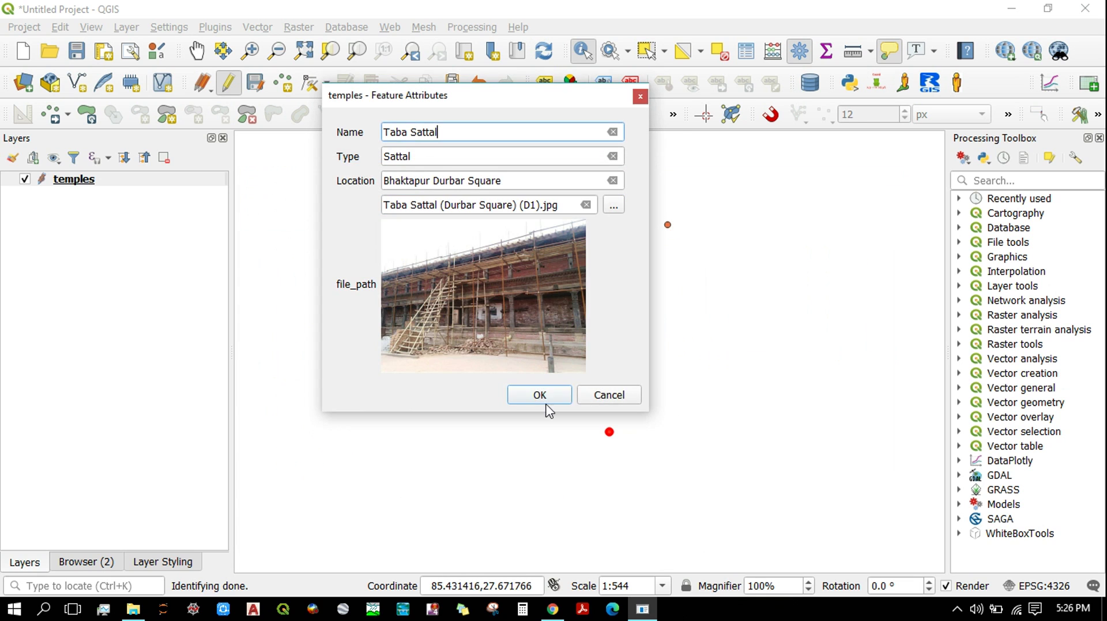
left_click(513, 394)
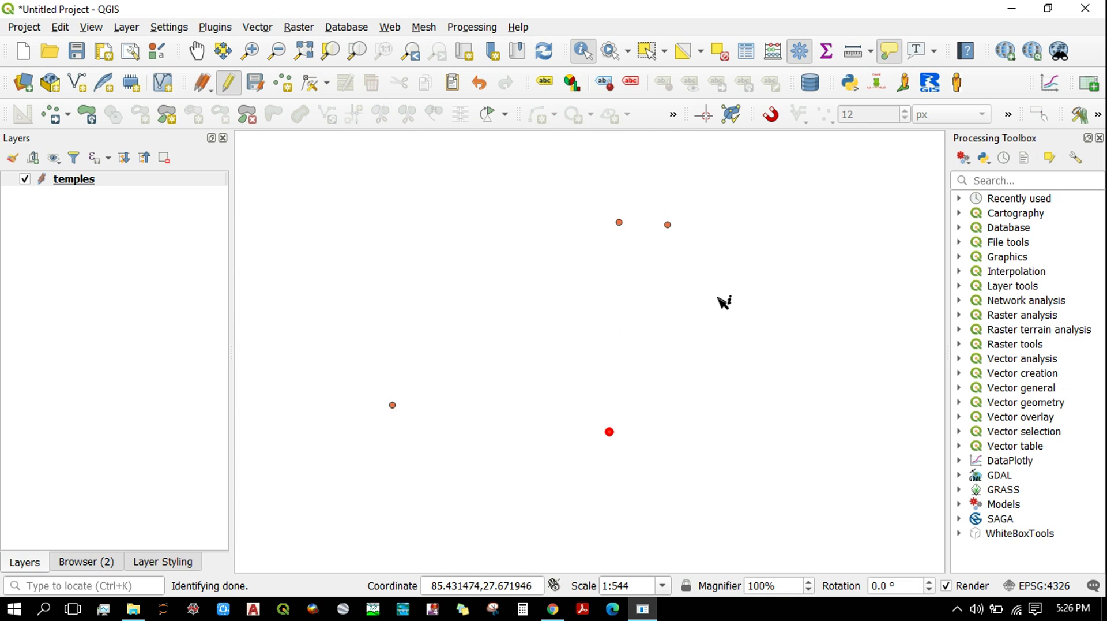
Check the Narayan Temple and Taba Sattal photos, then save the temples layer edits.
left_click(669, 225)
left_click(558, 398)
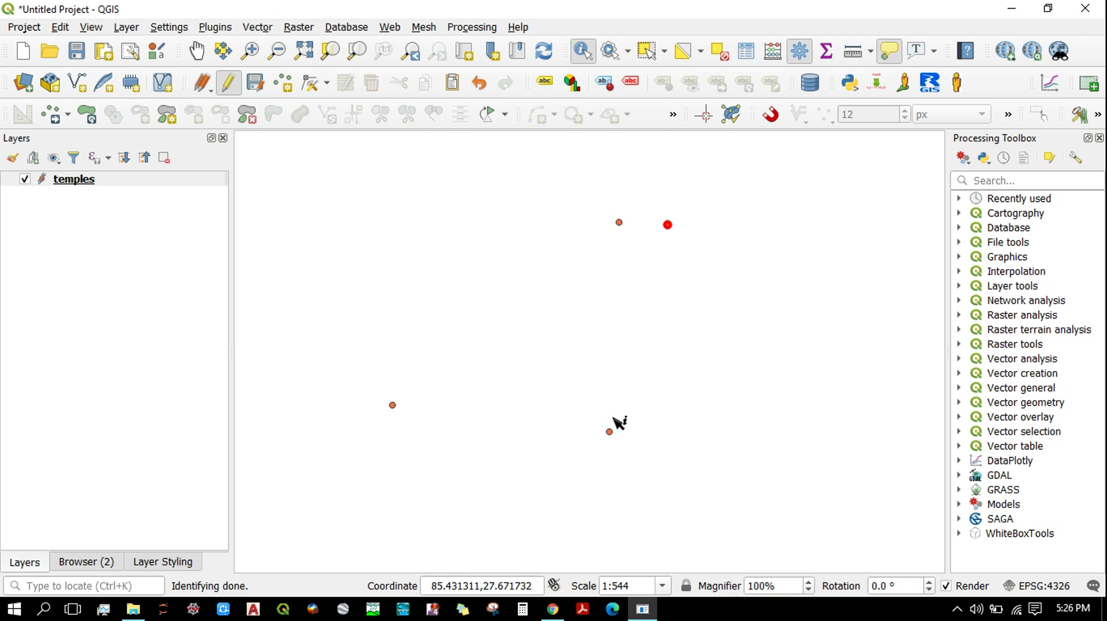
left_click(609, 432)
left_click(552, 396)
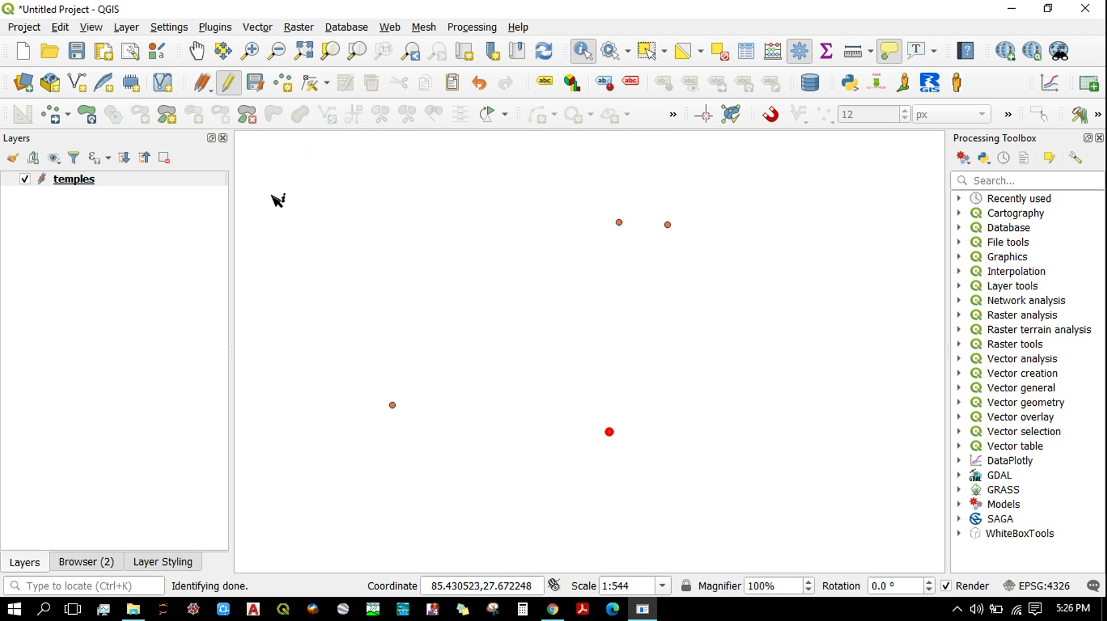
left_click(247, 115)
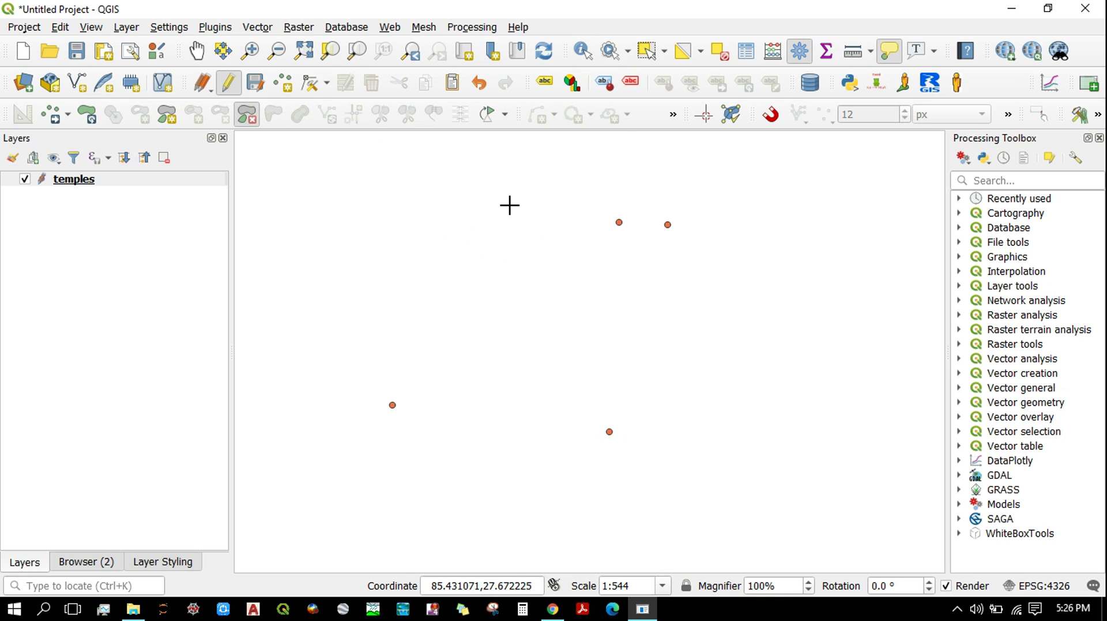
left_click(231, 84)
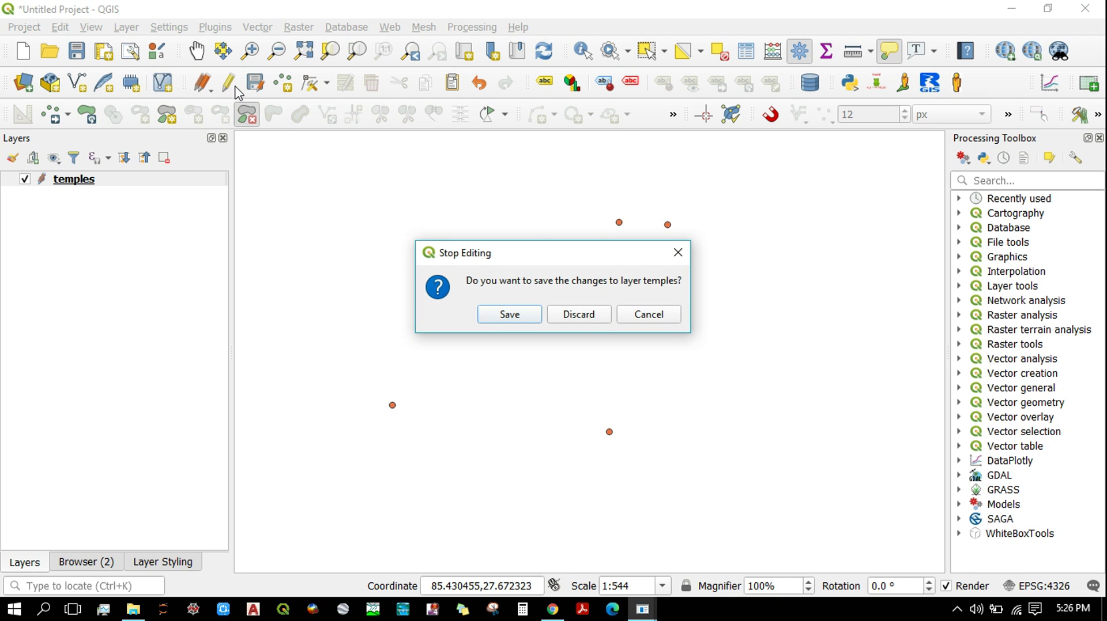
left_click(513, 313)
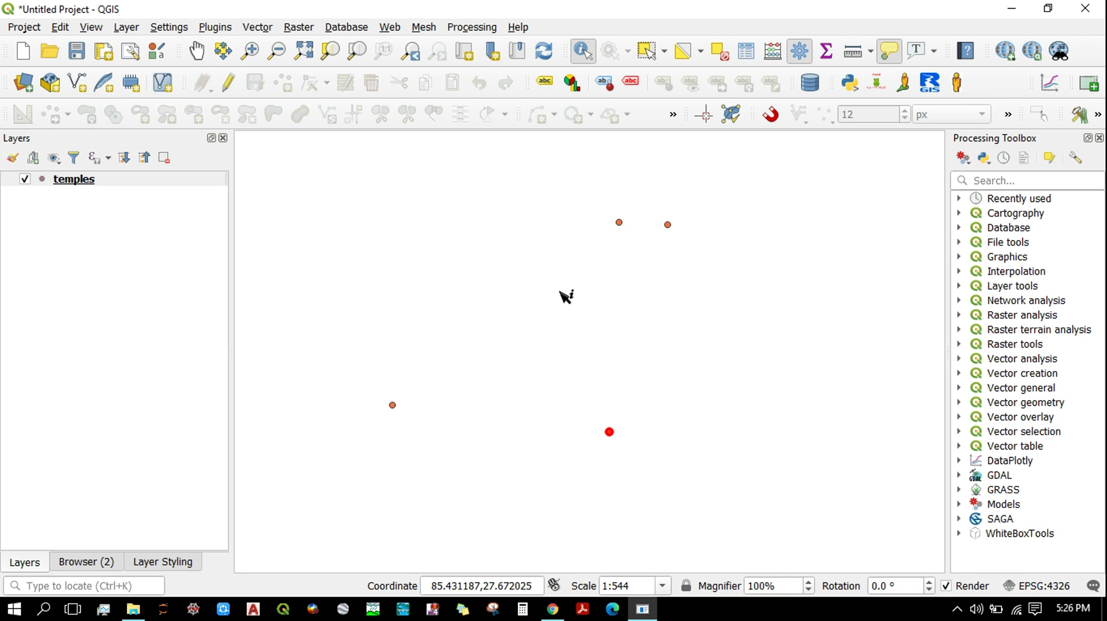
left_click(672, 227)
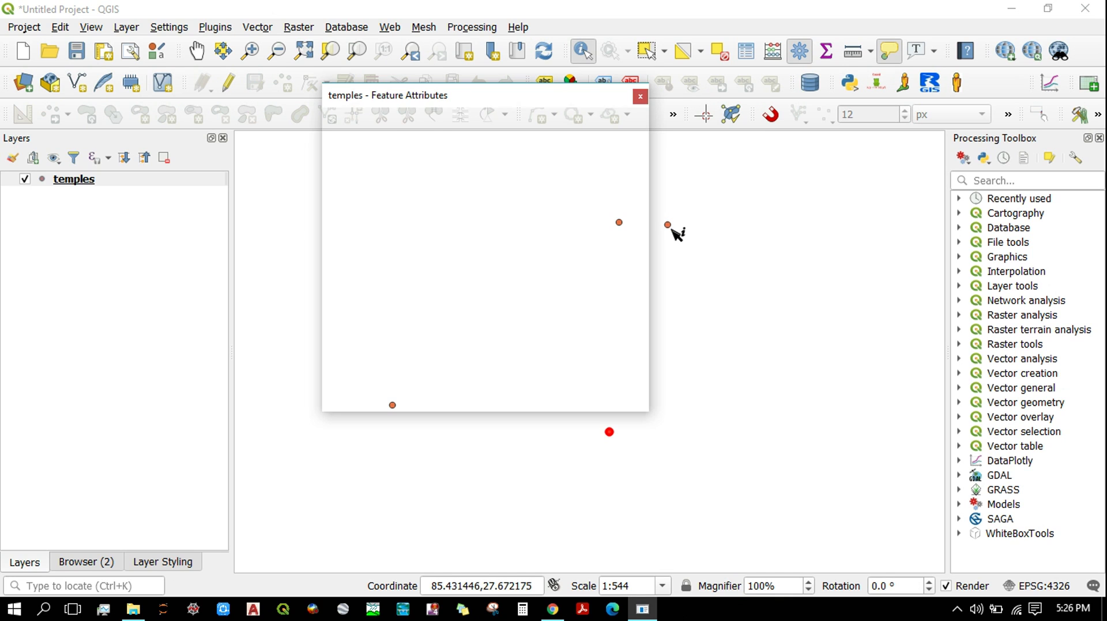
left_click(584, 396)
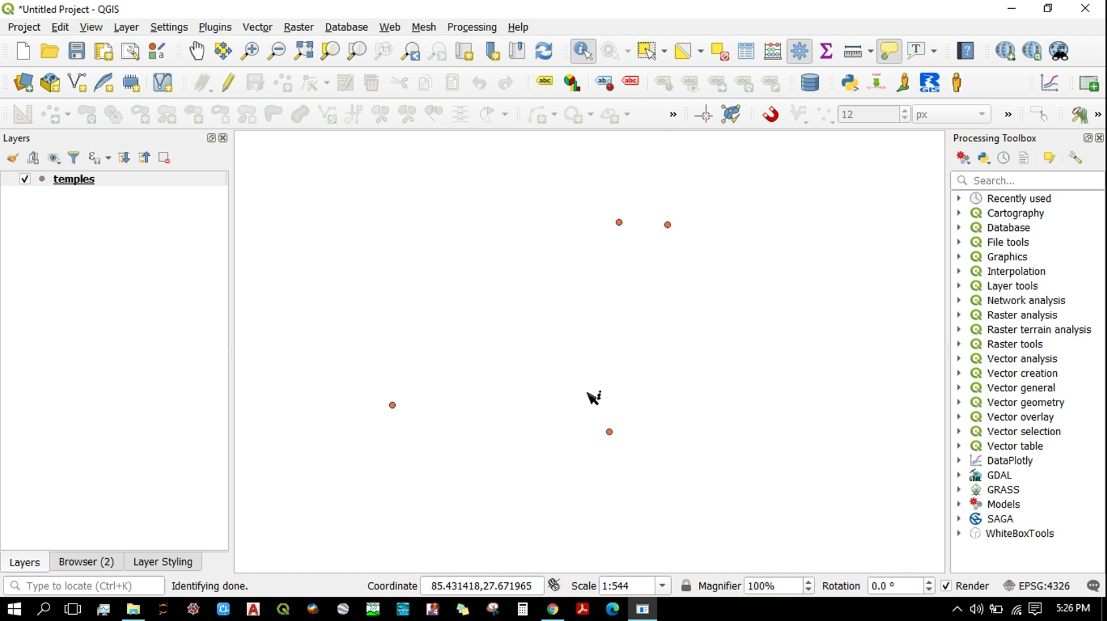
left_click(392, 405)
left_click(635, 395)
left_click(611, 434)
left_click(608, 396)
left_click(618, 223)
left_click(603, 396)
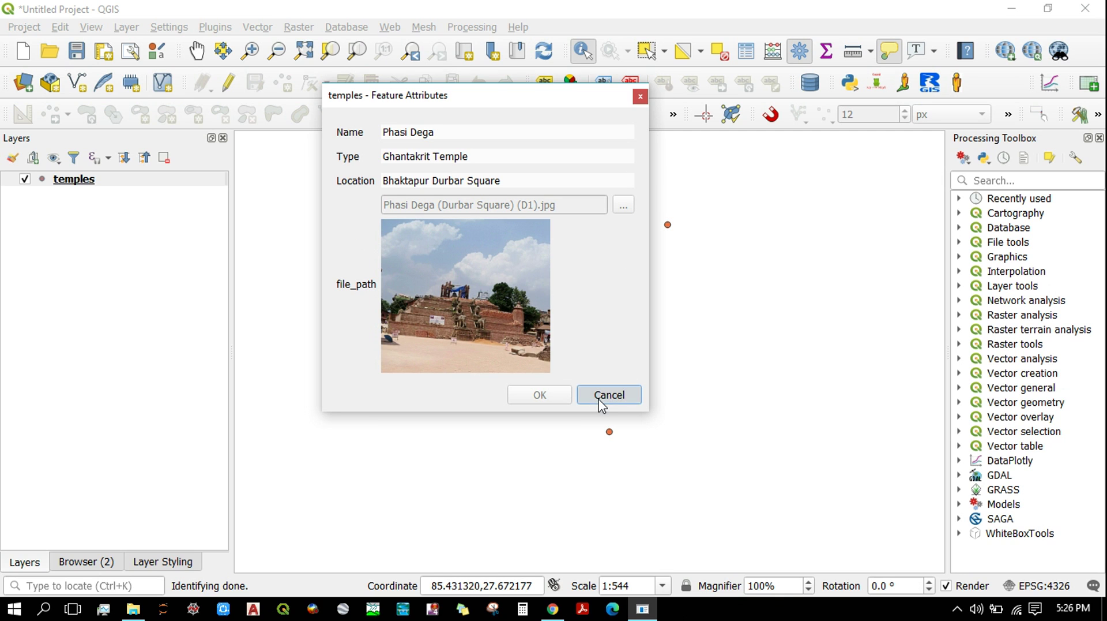